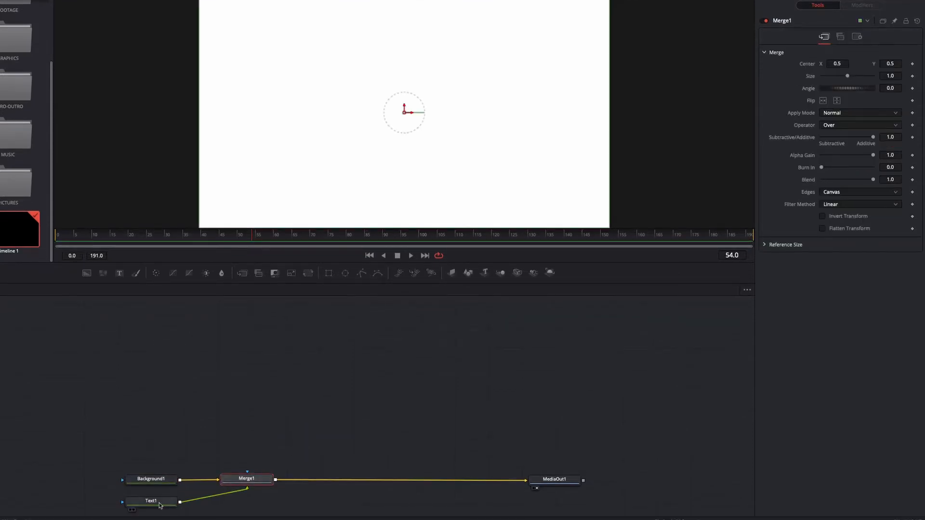
Place the Text1 node directly above Merge1 and set its text color to red.
drag(159, 505, 255, 433)
click(253, 434)
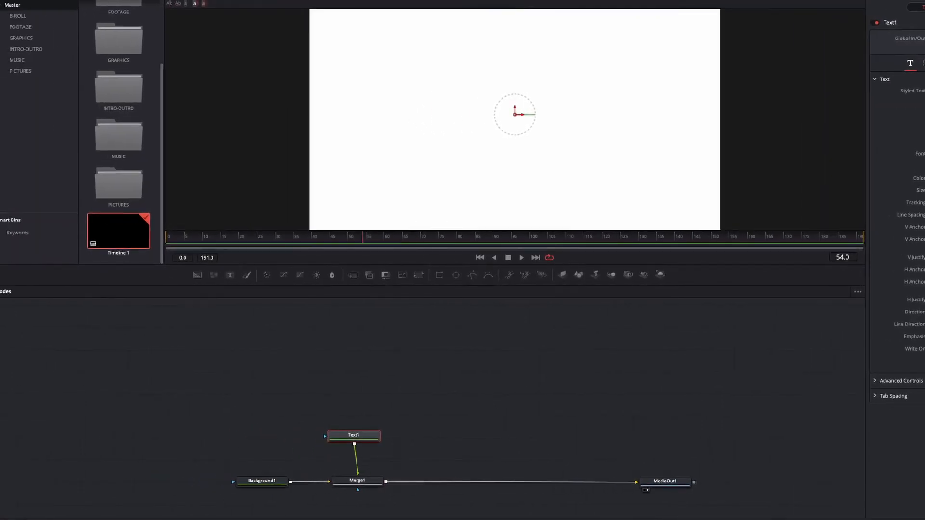
click(923, 178)
drag(69, 335, 63, 330)
click(81, 442)
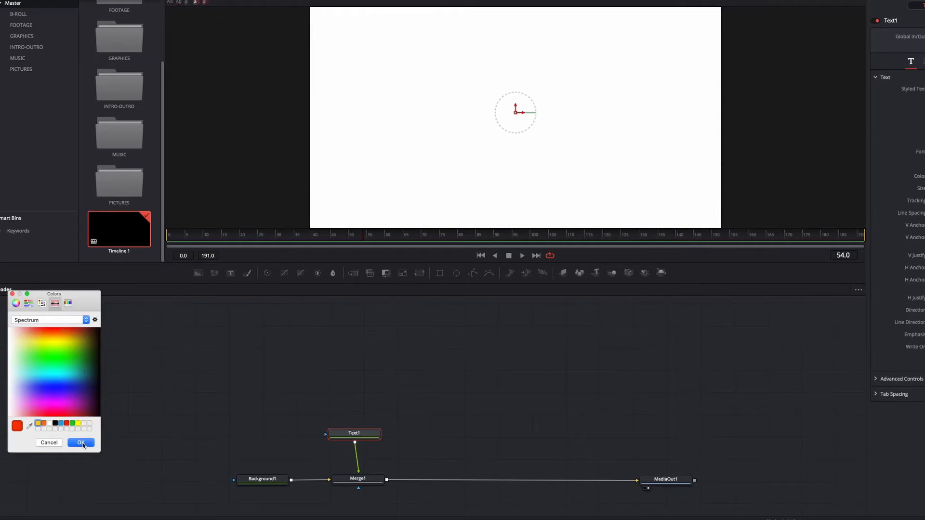
Enter "SIMPLE ANIMATION" as the styled text of Text1.
text(PLE)
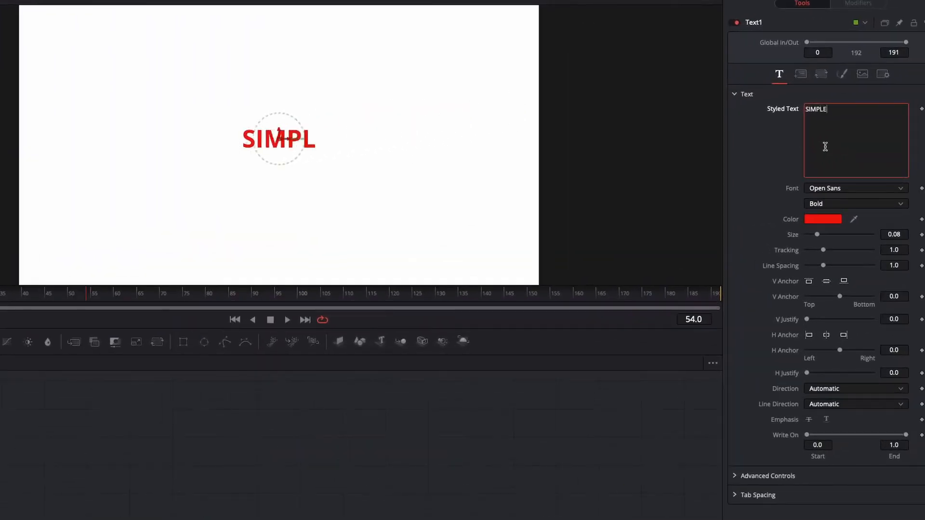
text( ANIMATION)
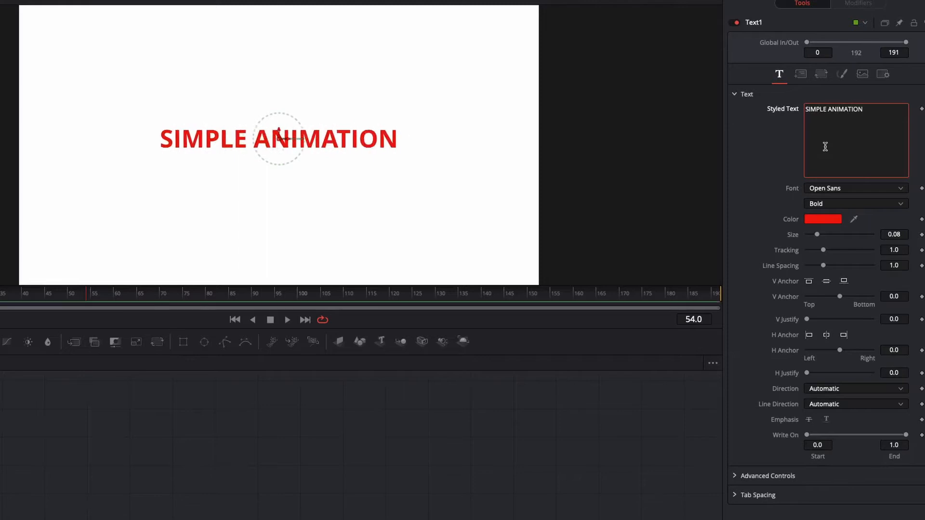
Set the title's font to Open Sans Condensed and enlarge its size to about 0.17.
click(899, 189)
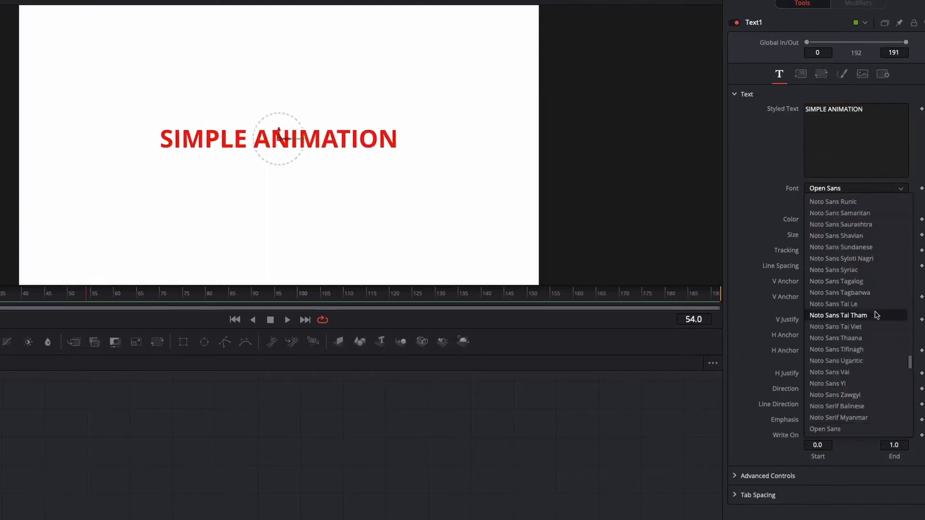
scroll(876, 316, down, 3)
click(851, 406)
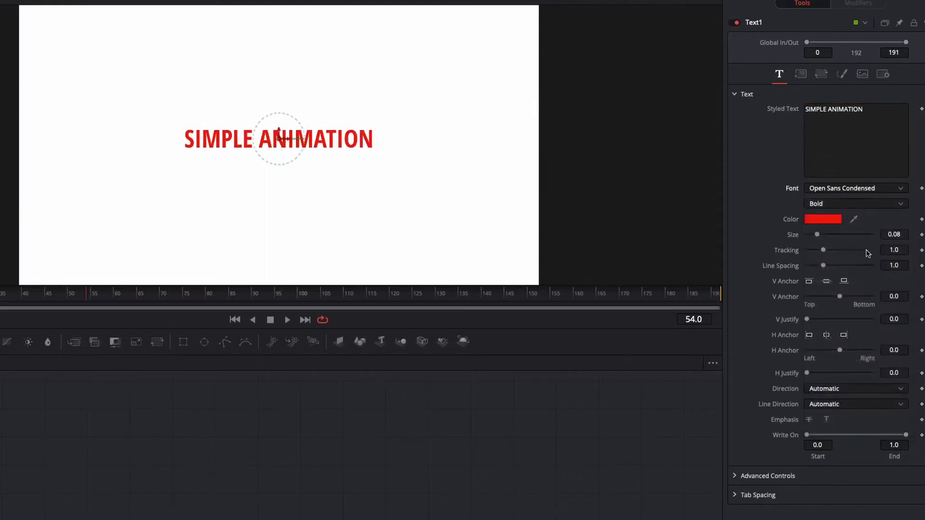
drag(817, 235, 829, 237)
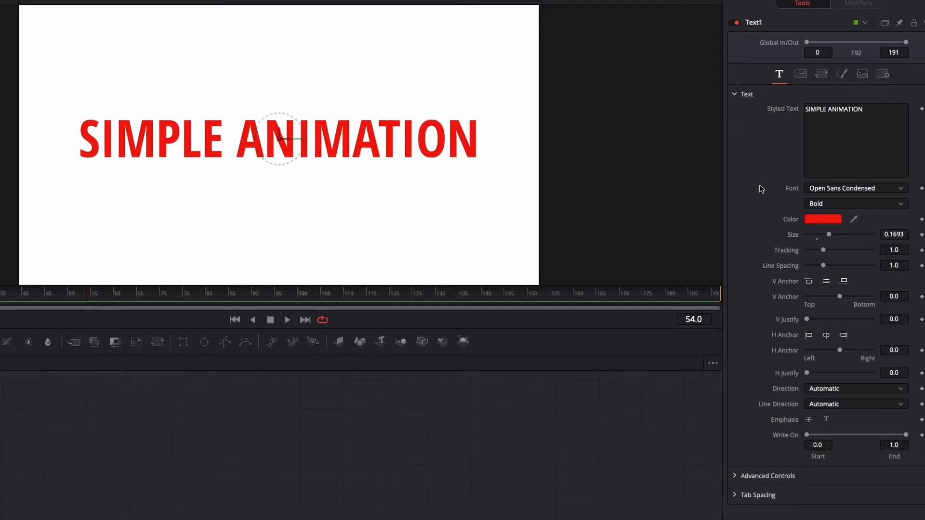
Add a Follower modifier to the styled text and set its delay between characters to 4.8.
right_click(856, 139)
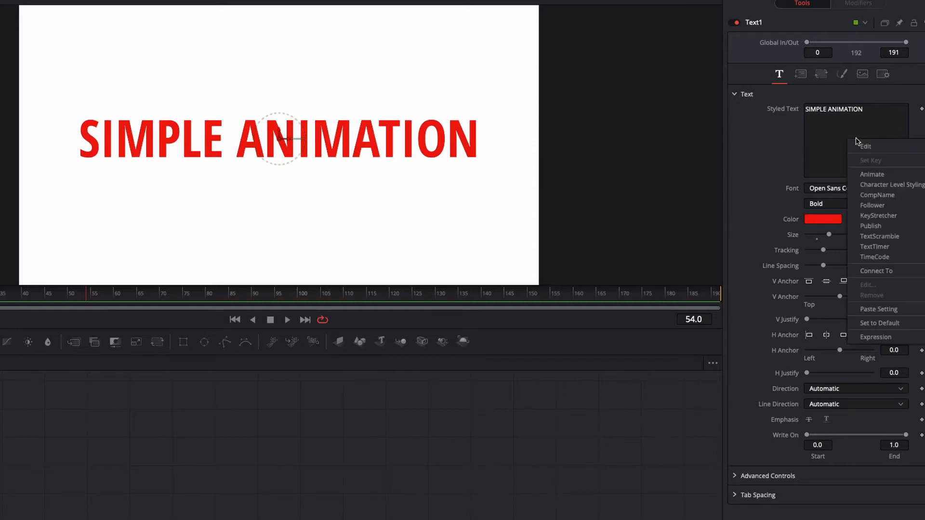
click(861, 206)
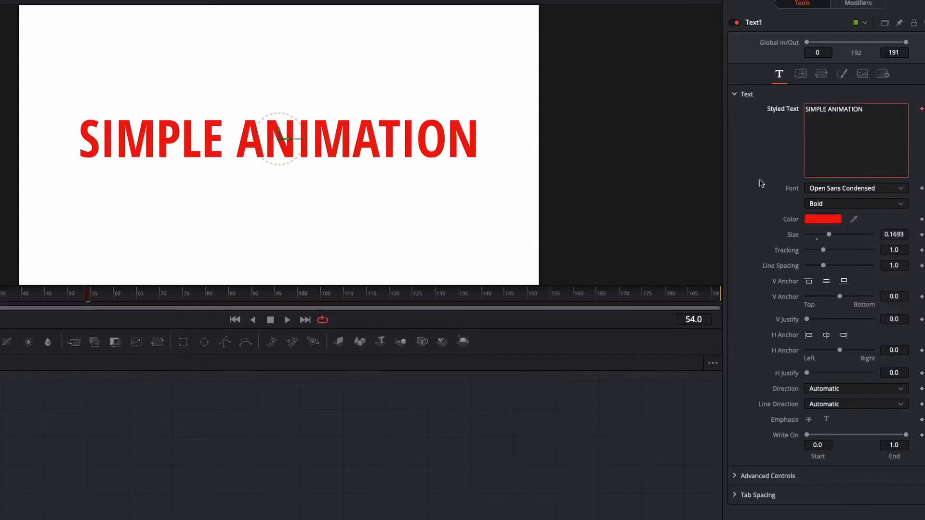
click(860, 5)
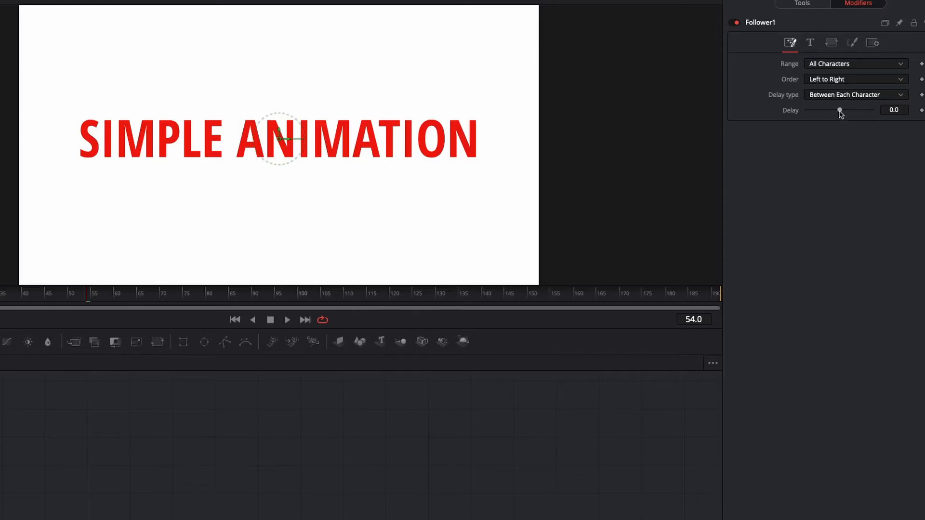
drag(839, 110, 845, 112)
Add a keyframe at frame 40 for the position Offset in the Follower's shading settings.
click(852, 44)
scroll(768, 270, down, 1)
scroll(769, 270, down, 1)
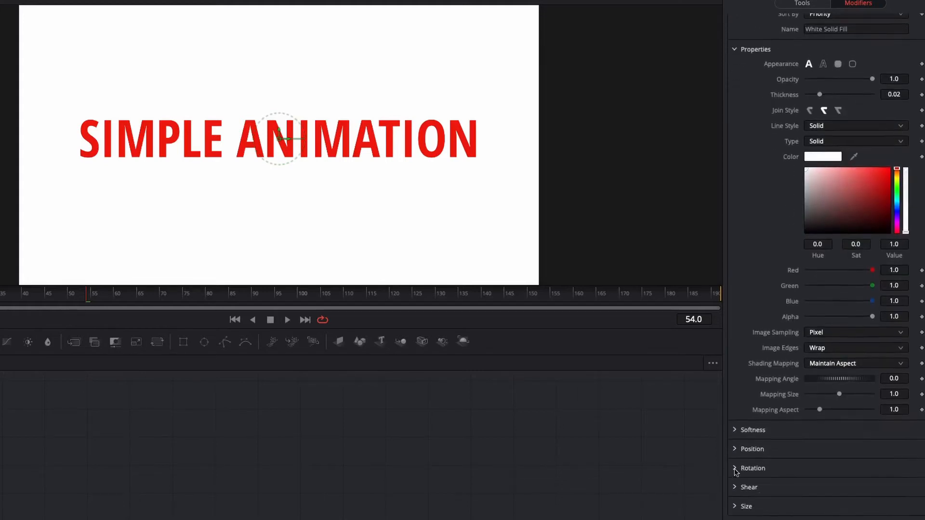
click(734, 449)
scroll(771, 357, down, 1)
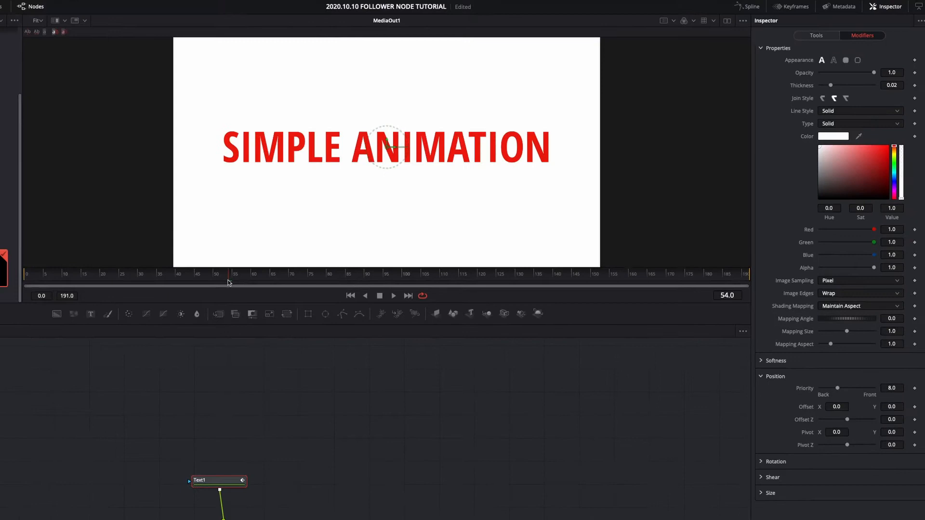
click(178, 275)
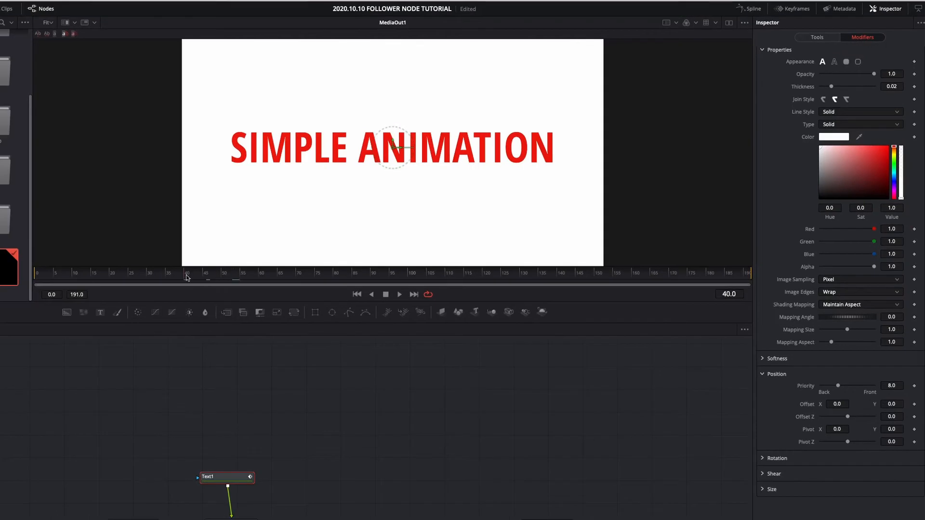
click(914, 404)
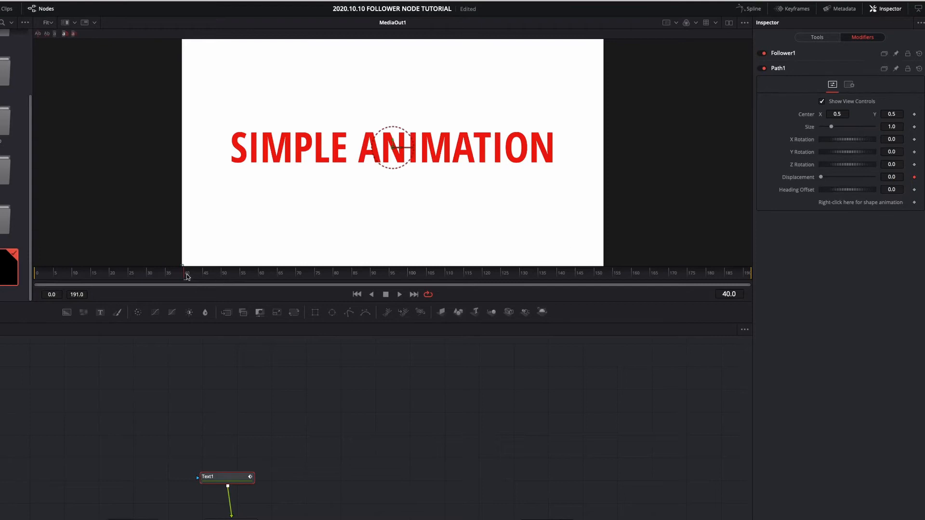
Set the Follower's Y offset to about -2.4 at frame 16 and play back the letter animation.
click(101, 276)
drag(102, 277, 94, 277)
click(824, 55)
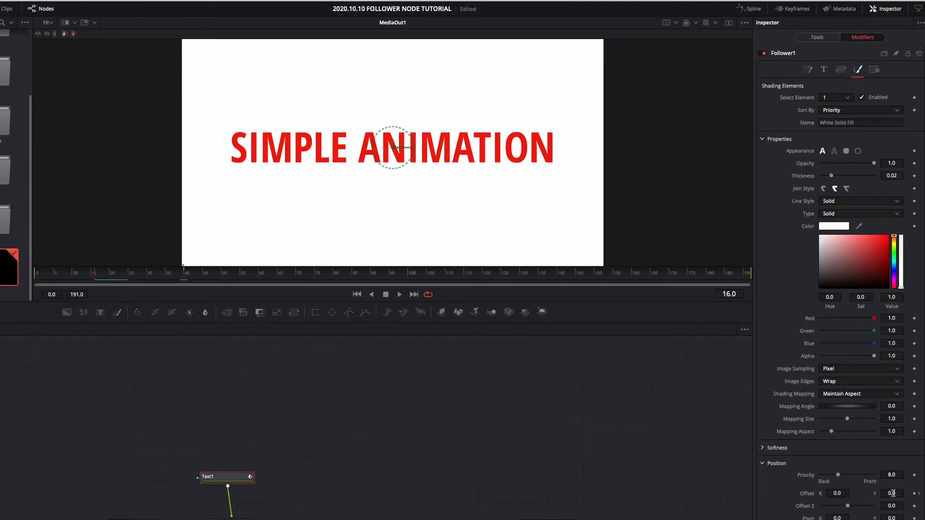
drag(892, 492, 865, 493)
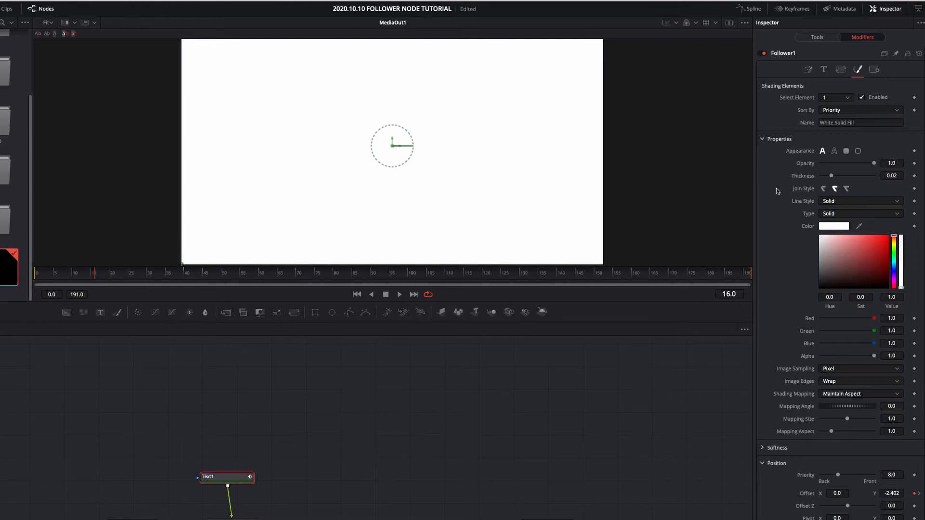
key(space)
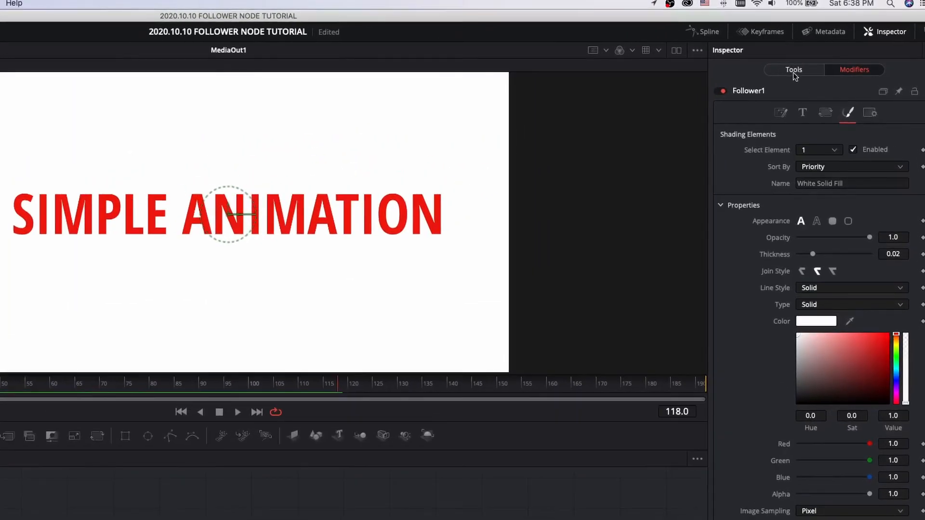
Enable motion blur in the Text1 node's settings.
click(793, 71)
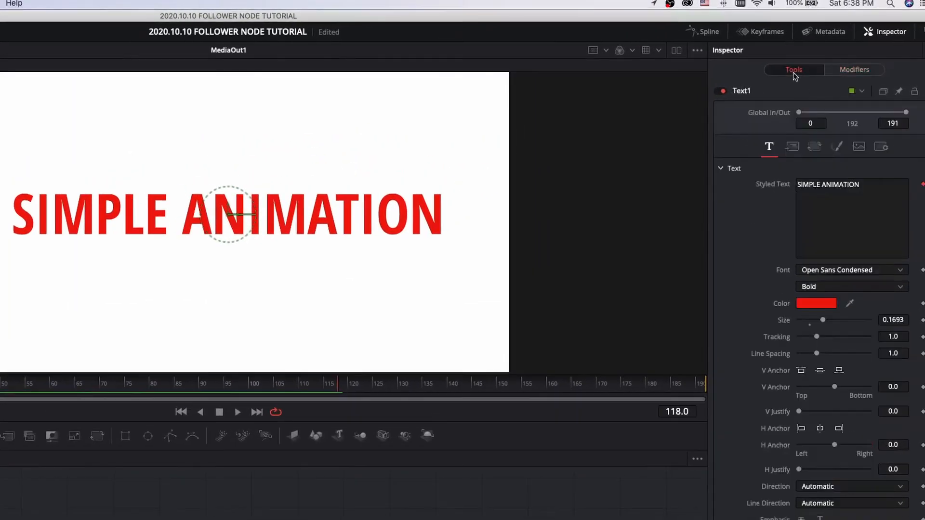
click(877, 149)
click(800, 225)
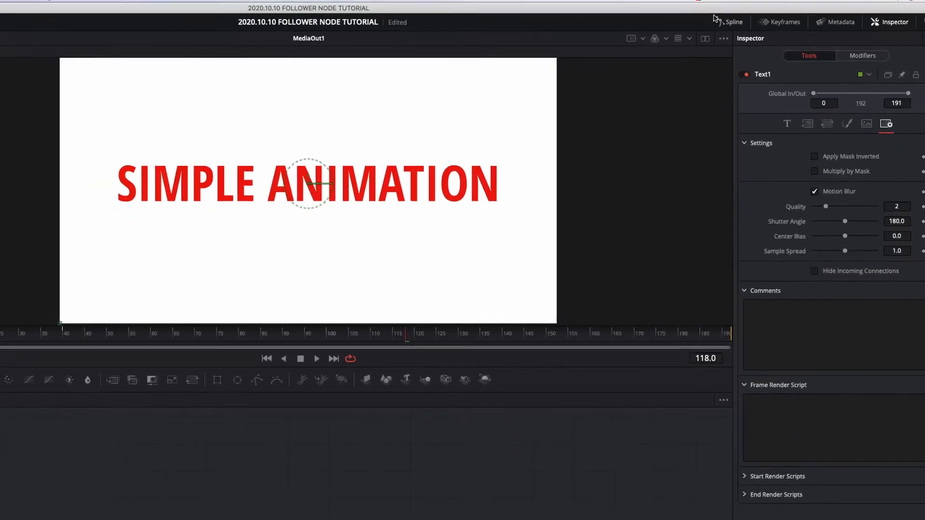
Show Text1's Displacement curve in the Spline editor, fit it to view, and smooth both keyframes.
click(703, 32)
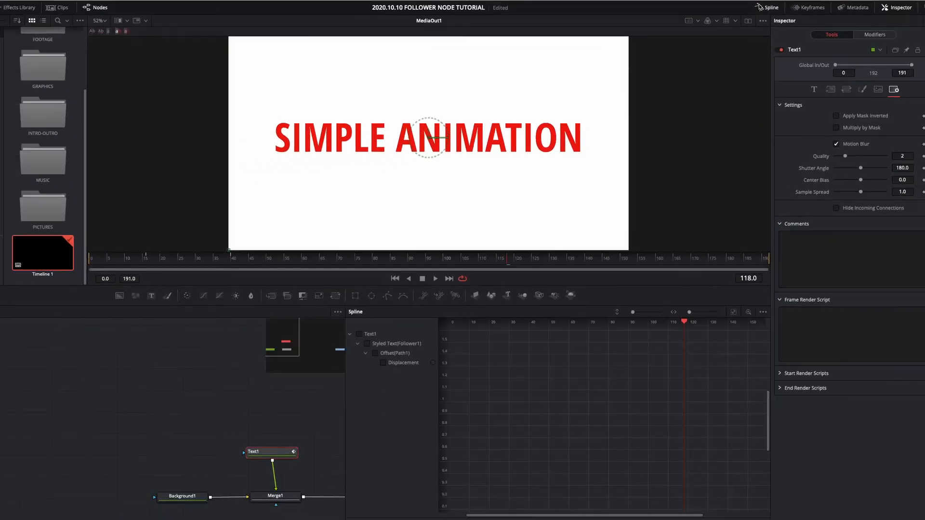
click(358, 335)
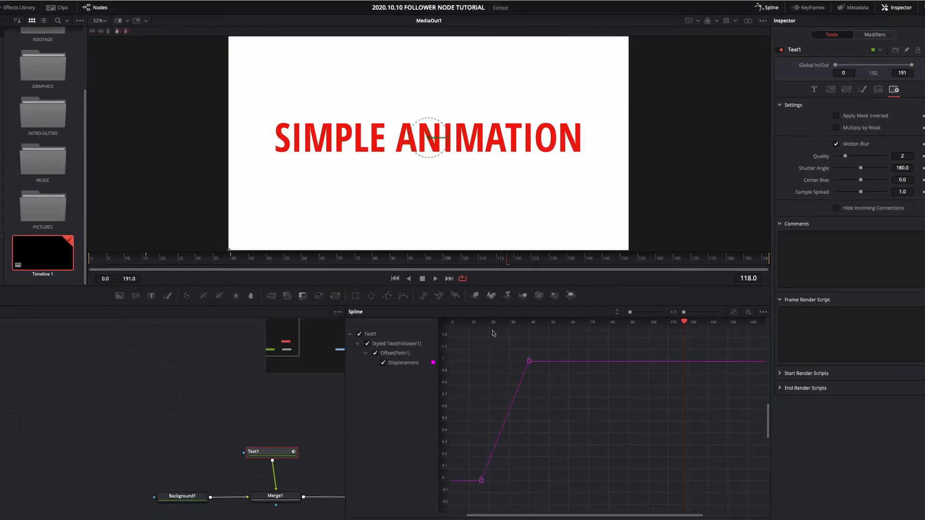
click(734, 312)
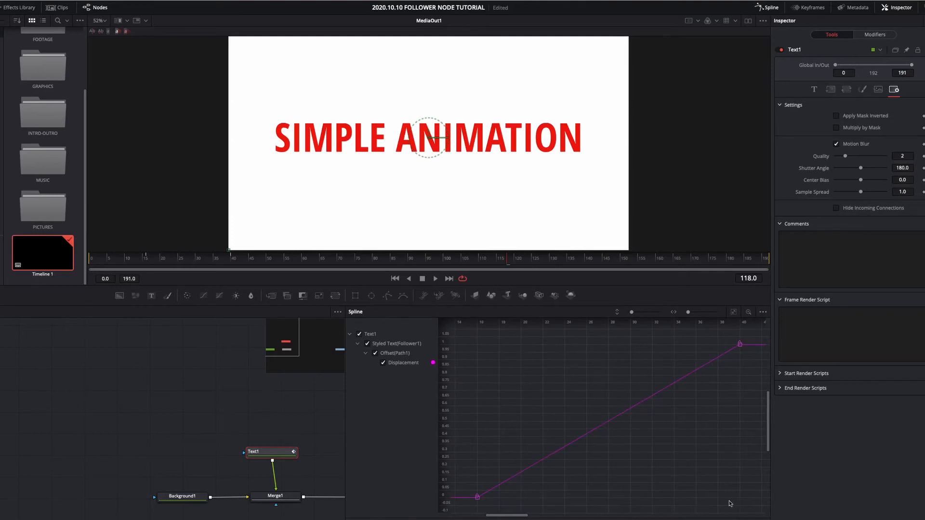
drag(756, 513, 446, 338)
key(s)
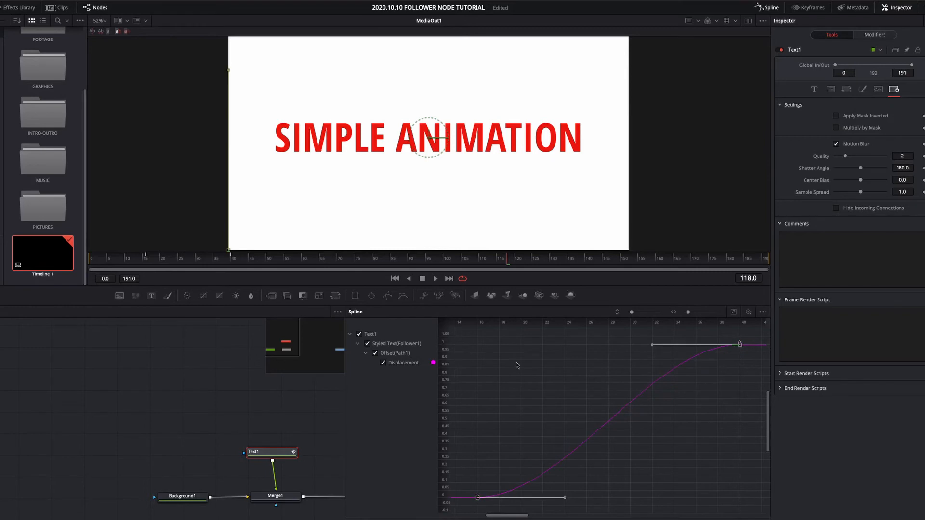
Stretch the end keyframe's ease handle back toward the first keyframe and preview the eased animation.
drag(651, 347, 479, 355)
key(space)
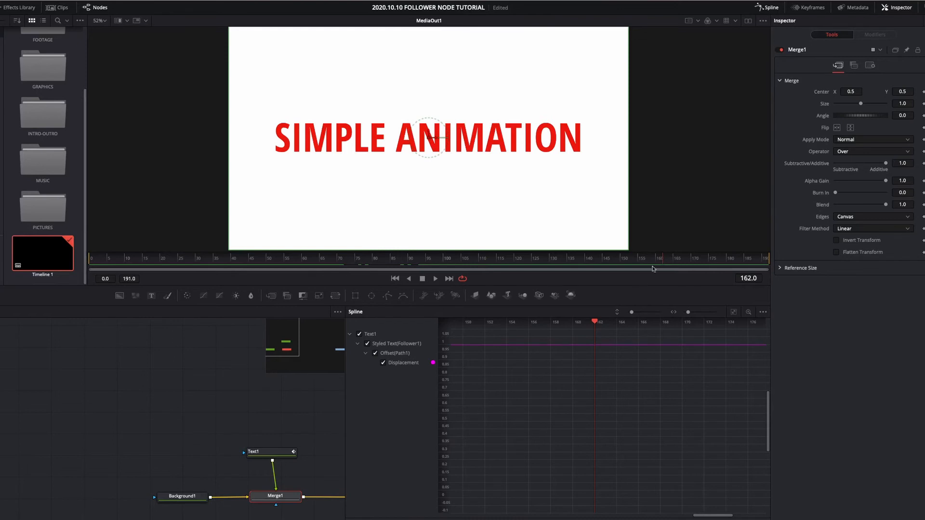
click(770, 9)
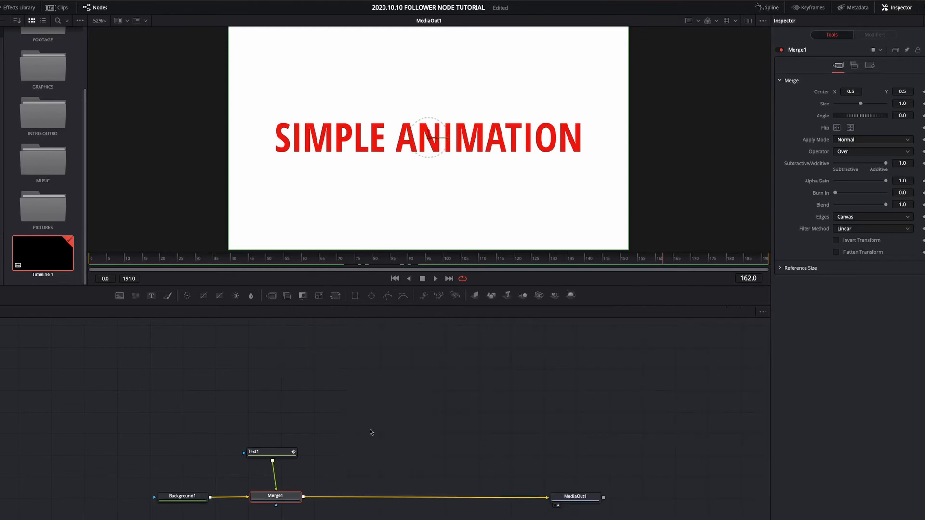
Remove the existing Offset animation from Text1's Follower and add a new Offset keyframe at frame 40.
click(273, 456)
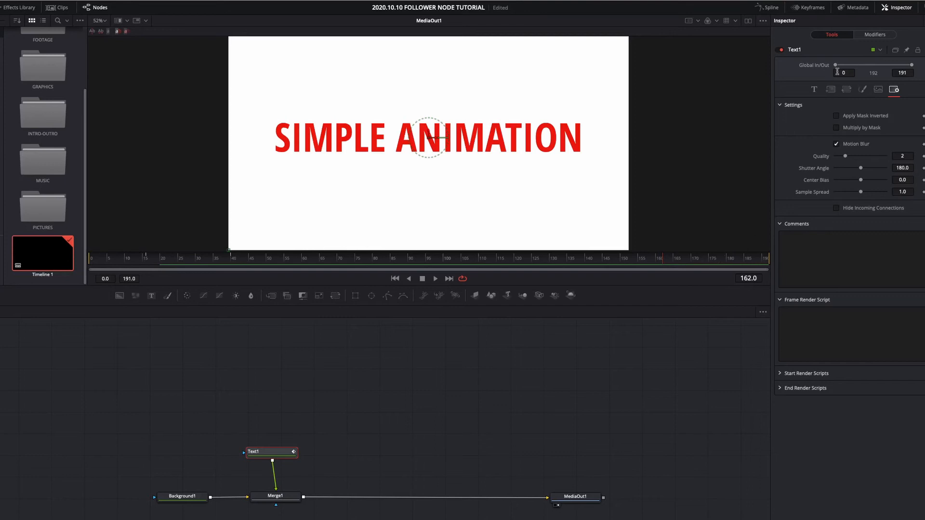
click(871, 37)
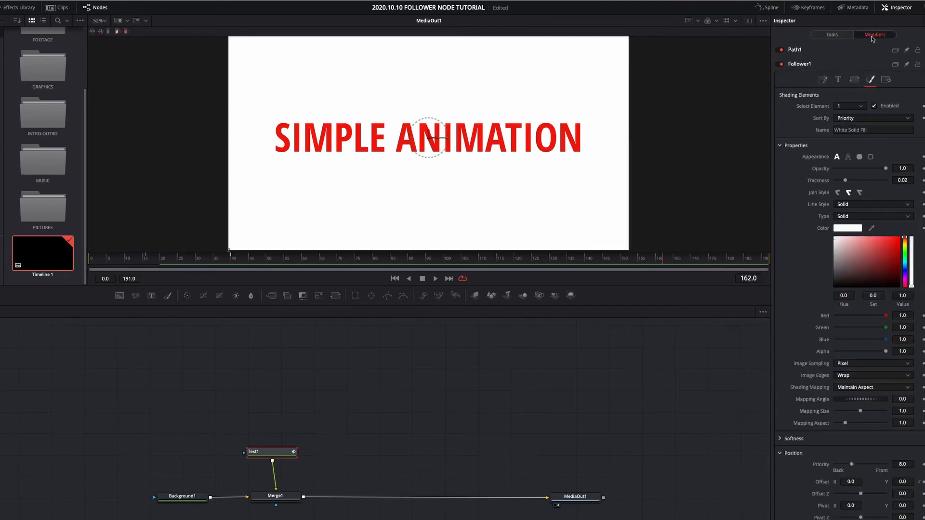
scroll(798, 364, down, 2)
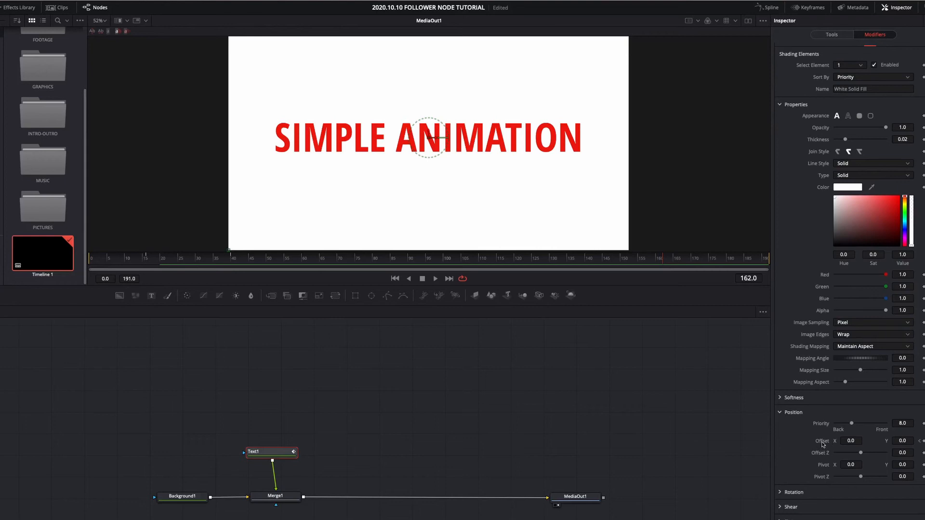
scroll(822, 444, down, 1)
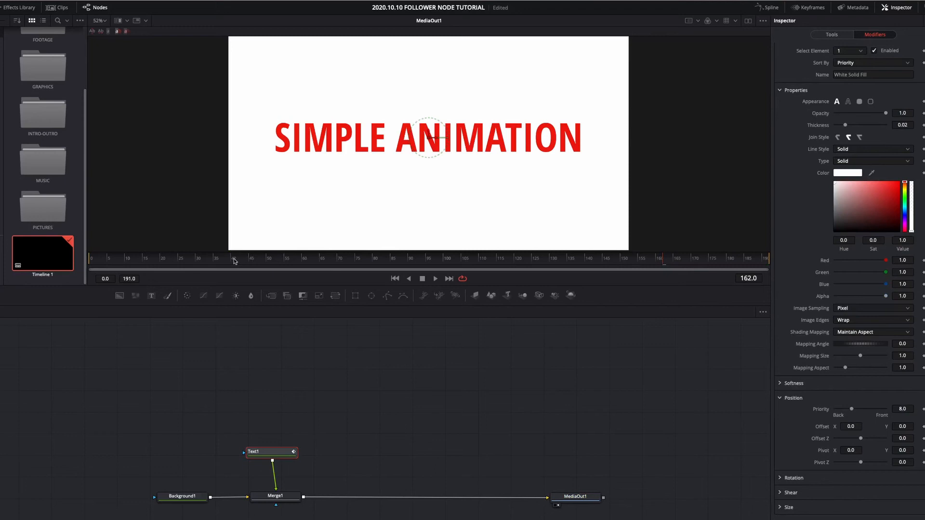
drag(234, 261, 231, 262)
click(923, 427)
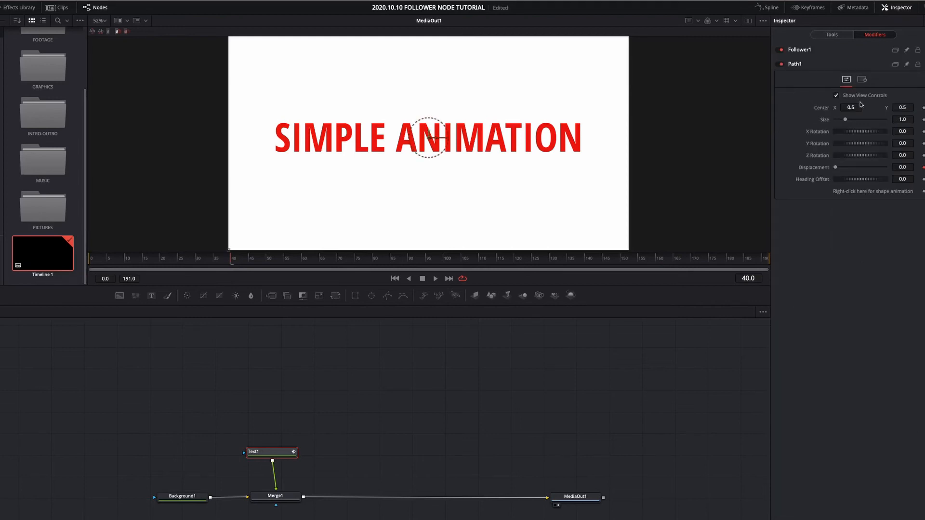
Set the Follower's X offset to about -5.66 at frame 16 so the letters start off-screen.
click(838, 49)
scroll(851, 398, down, 2)
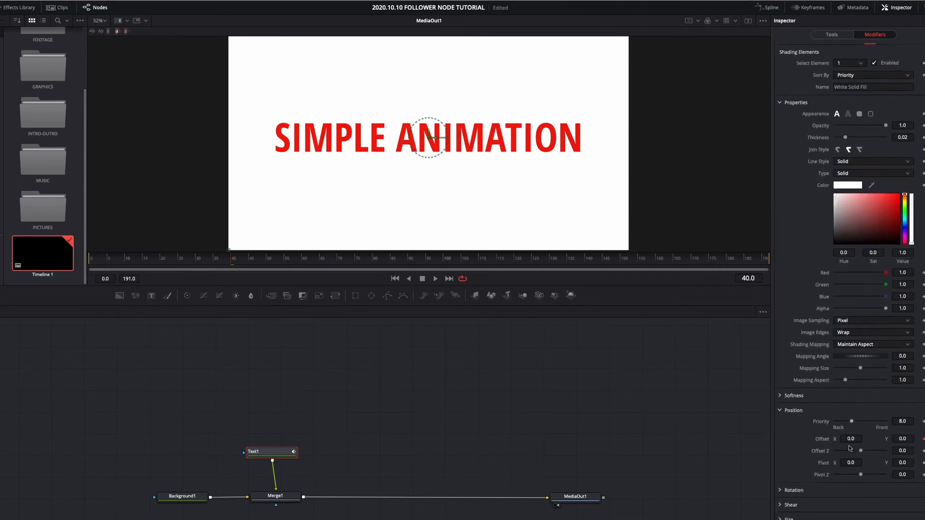
click(129, 260)
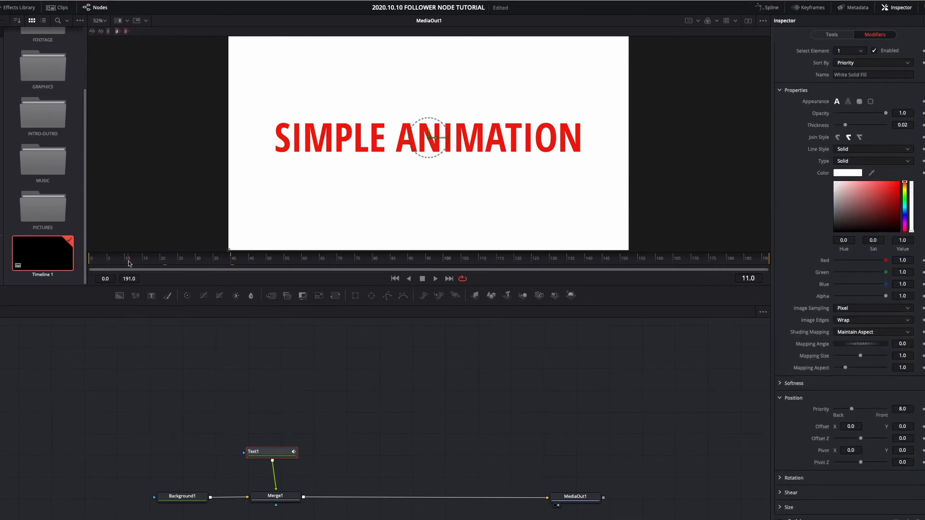
drag(142, 263, 146, 263)
drag(851, 426, 190, 348)
drag(857, 428, 857, 428)
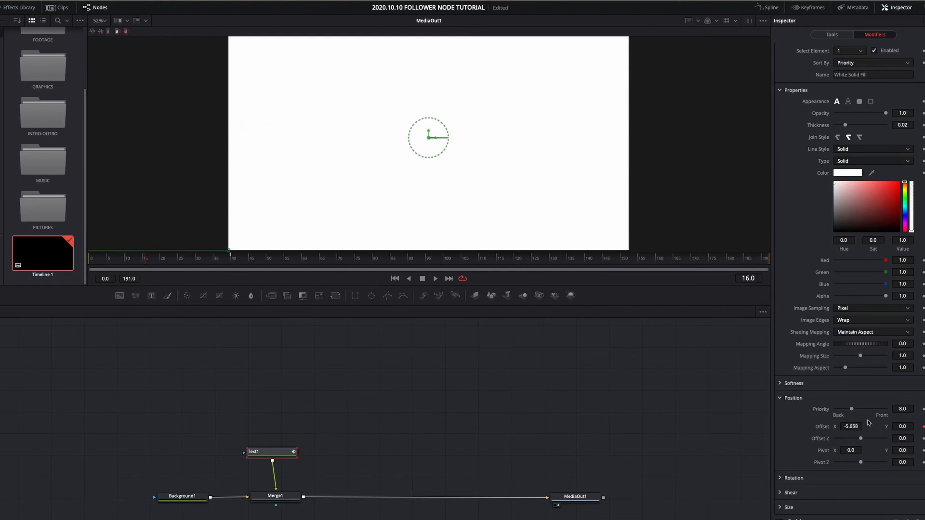
Set the Follower's order to Inside Out and play back the animation.
scroll(873, 340, up, 5)
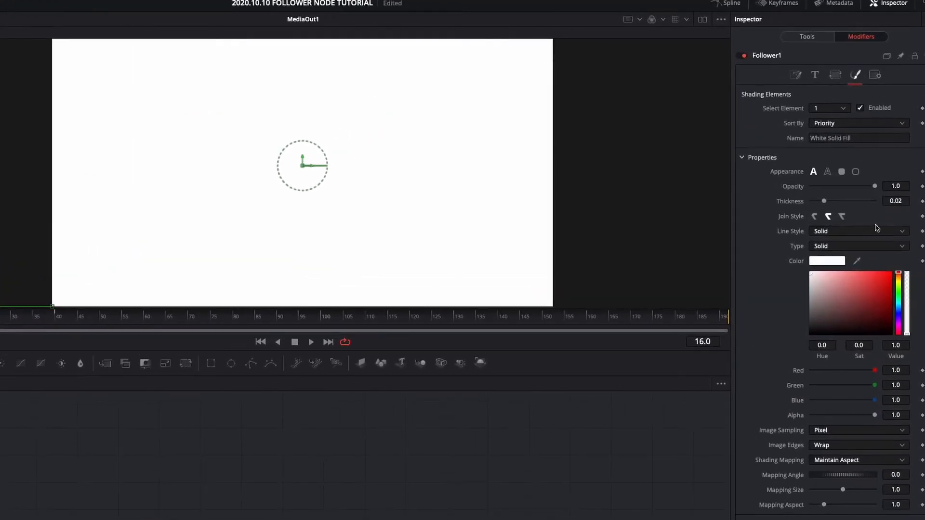
click(796, 76)
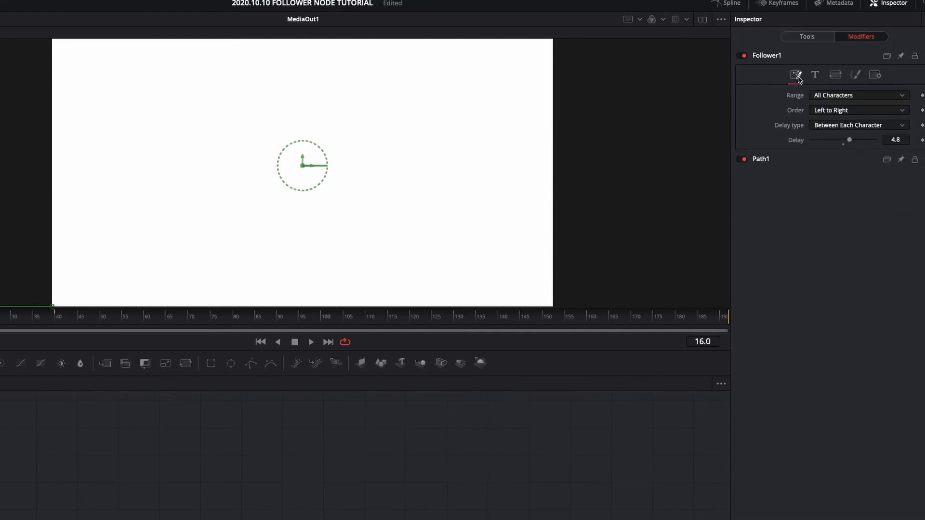
click(900, 113)
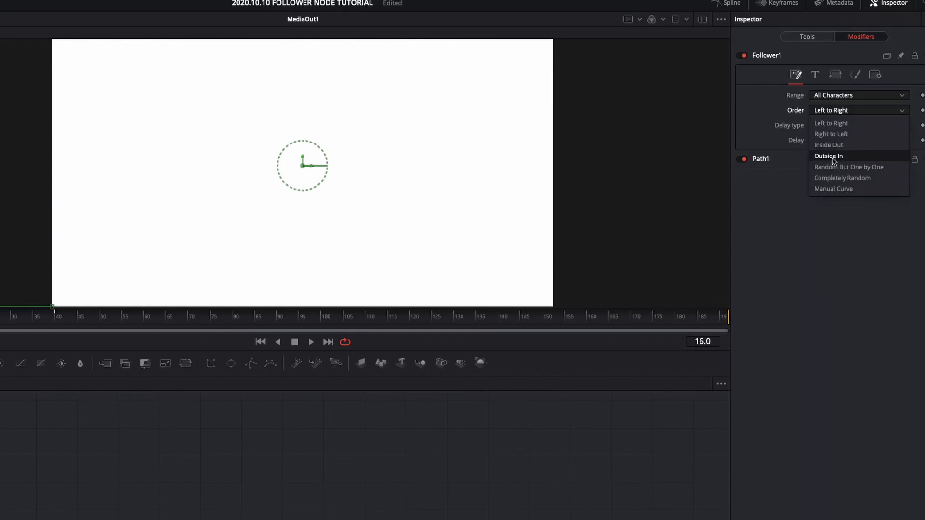
click(840, 146)
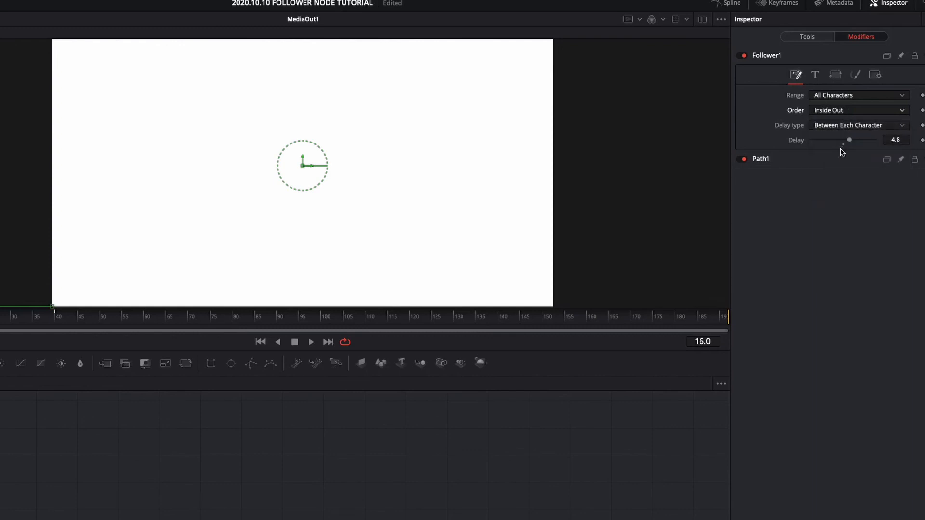
key(space)
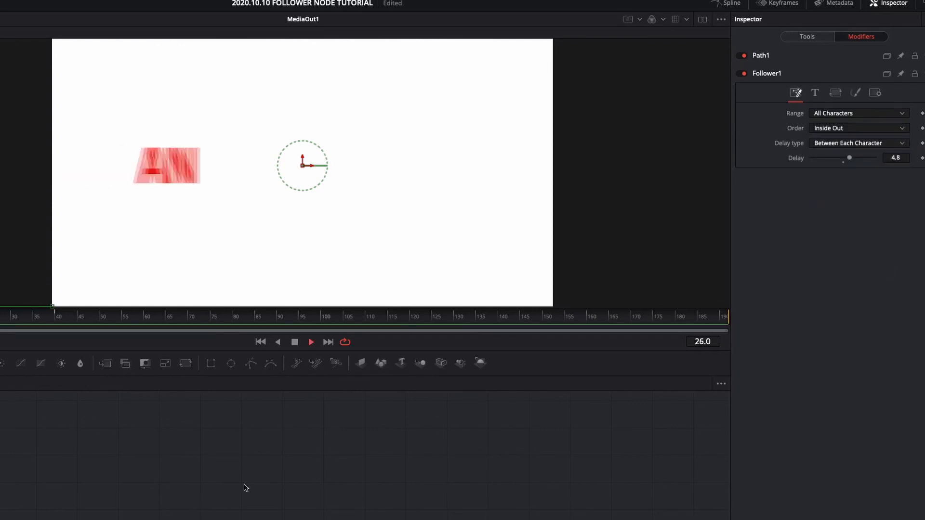